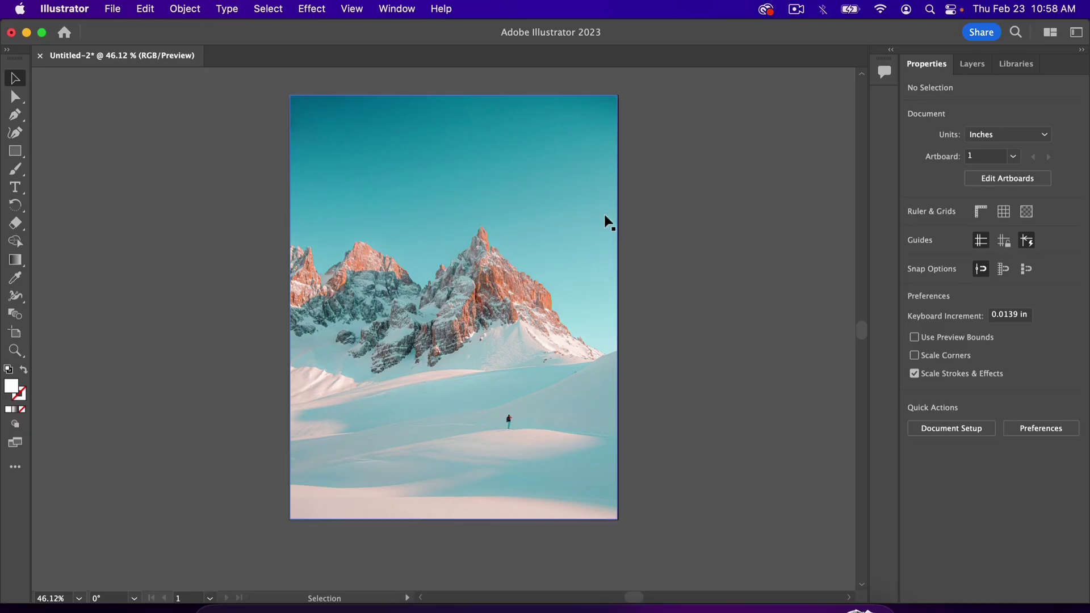
# - Select and delete the mountain photo, leaving the Untitled-2 artboard blank
pyautogui.click(585, 230)
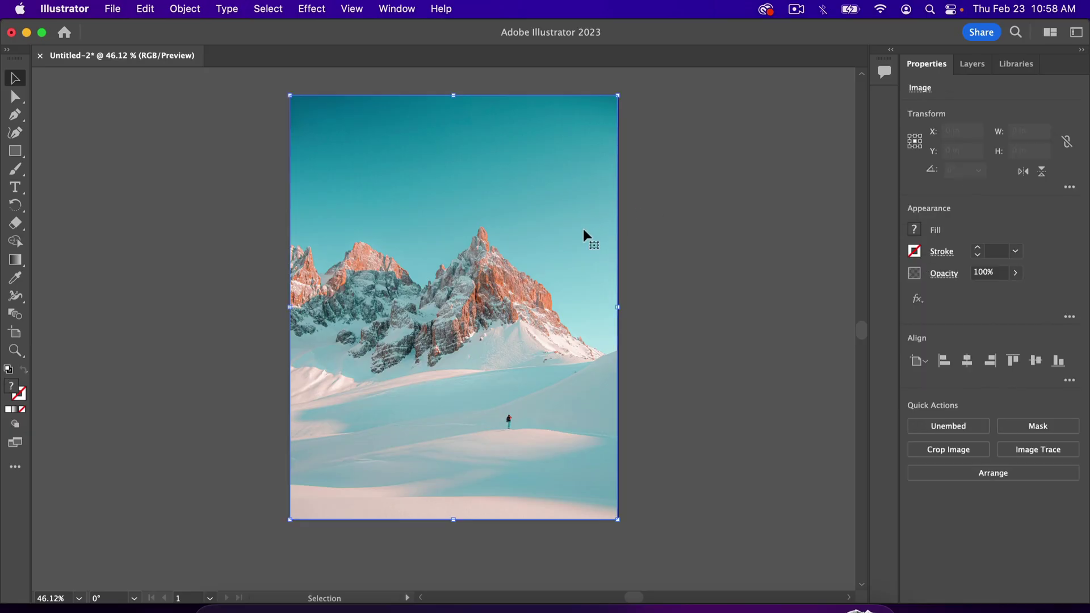
pyautogui.press('Delete')
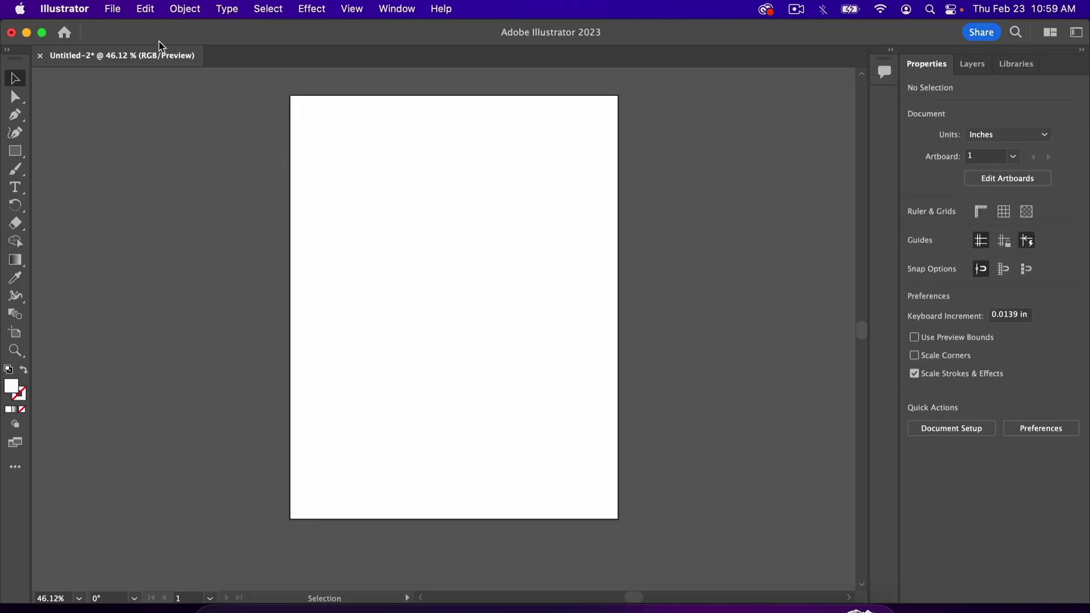
pyautogui.click(119, 16)
pyautogui.click(156, 287)
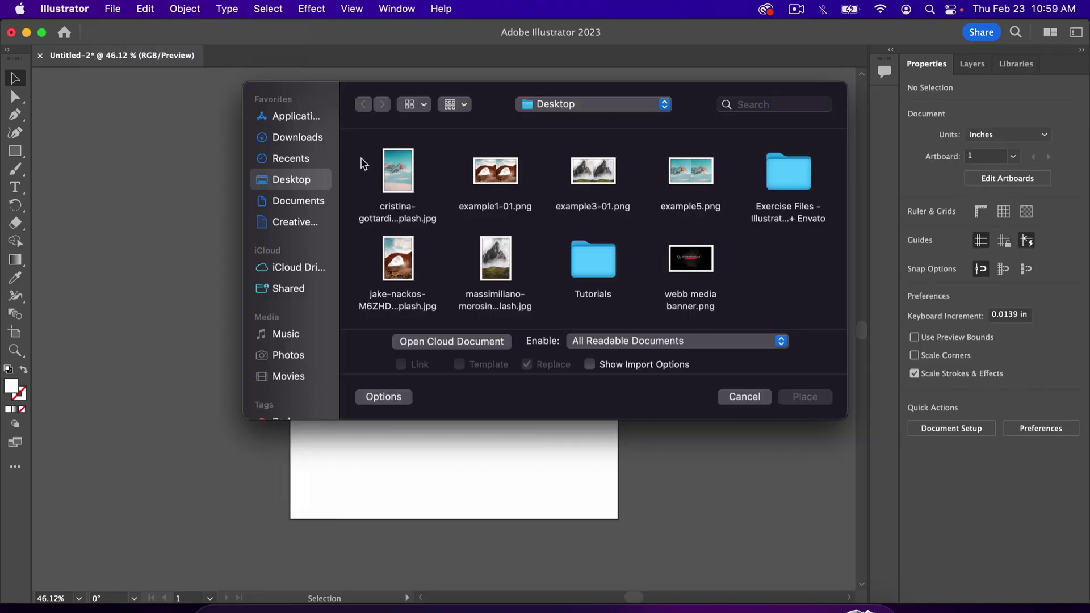
pyautogui.click(392, 170)
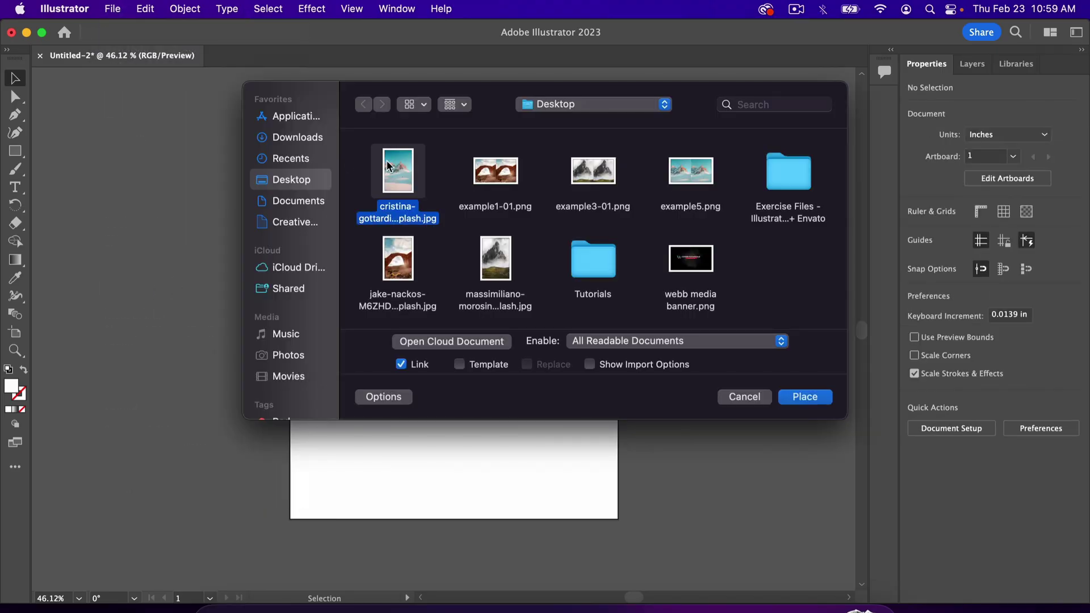
pyautogui.click(805, 397)
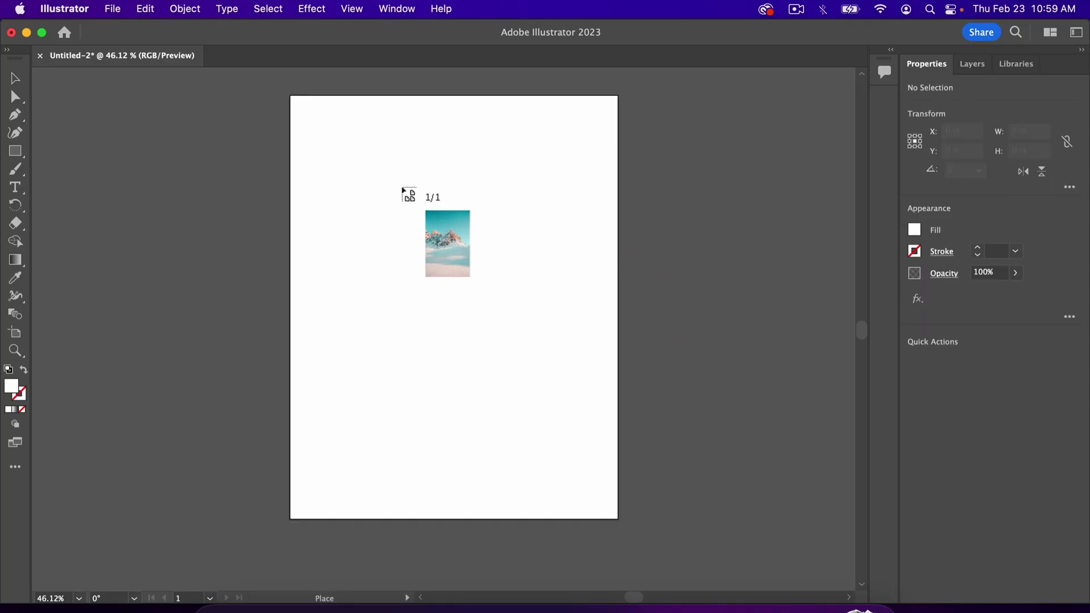
pyautogui.click(402, 188)
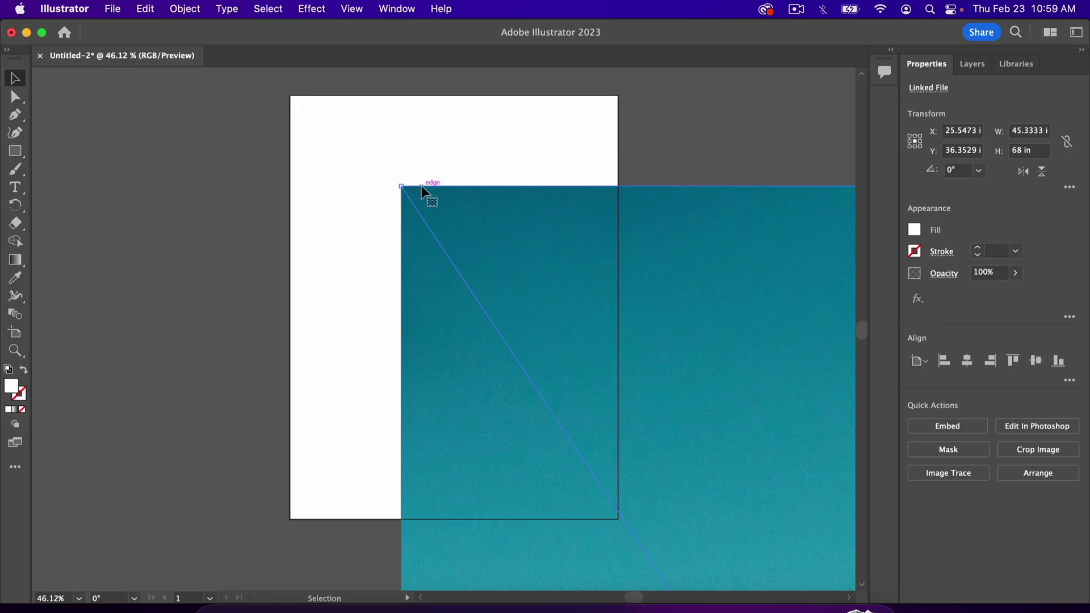
pyautogui.press('Delete')
# - Place the mountain photo as a linked image from the artboard's top-left corner, about 8.488 × 12.732 in
pyautogui.click(113, 9)
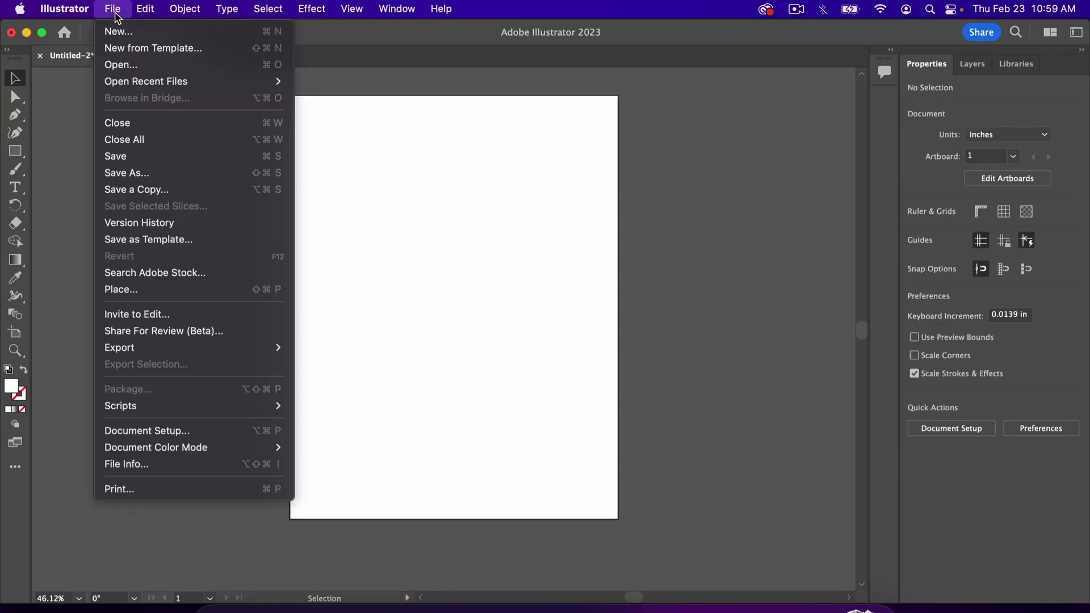
pyautogui.click(224, 289)
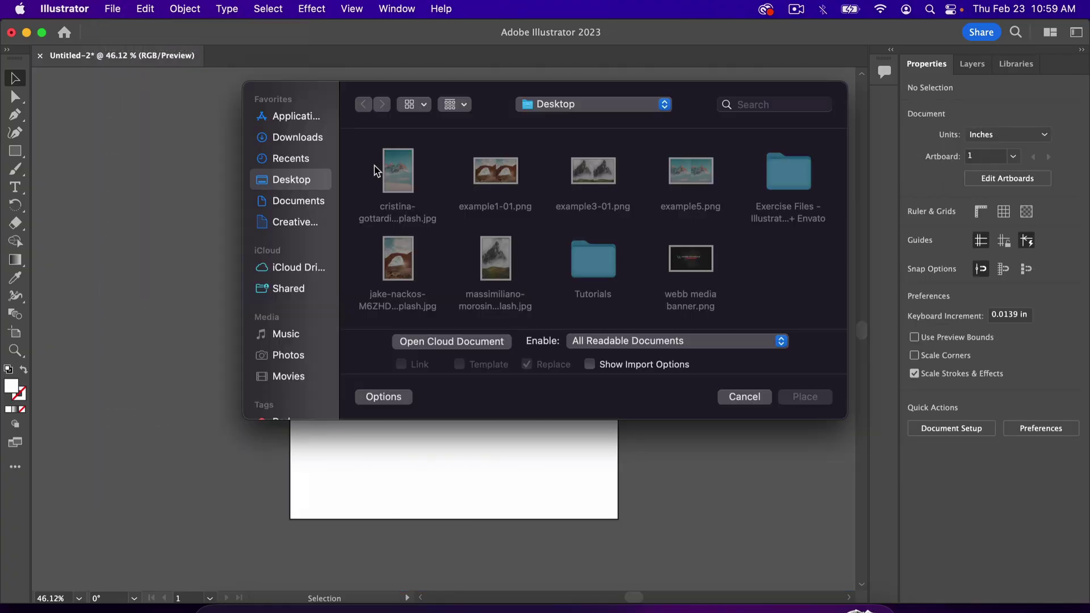
pyautogui.click(393, 170)
pyautogui.click(812, 397)
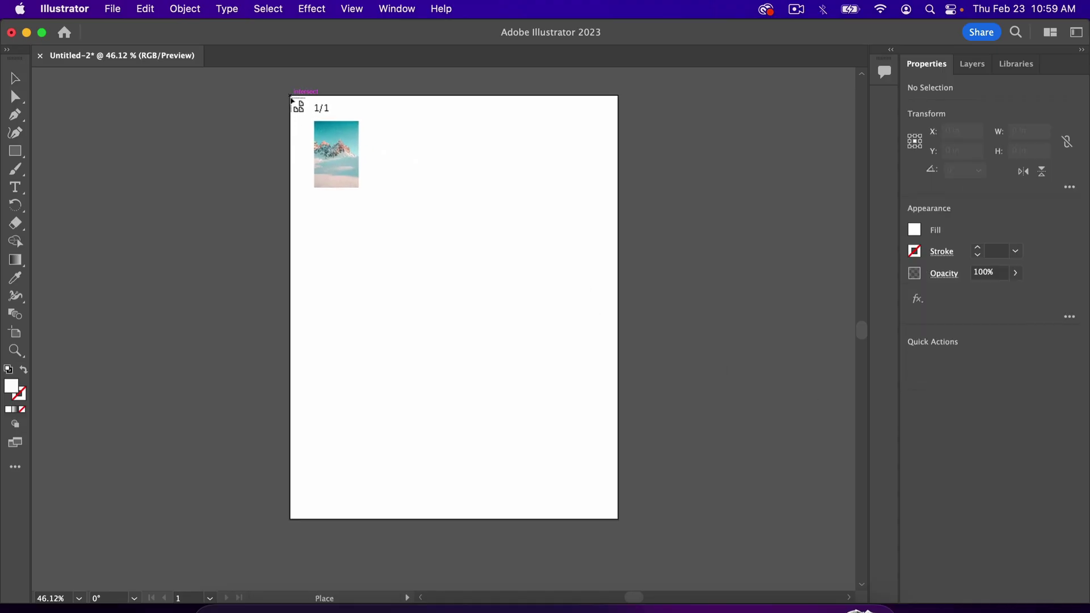
pyautogui.moveTo(295, 102); pyautogui.dragTo(731, 591)
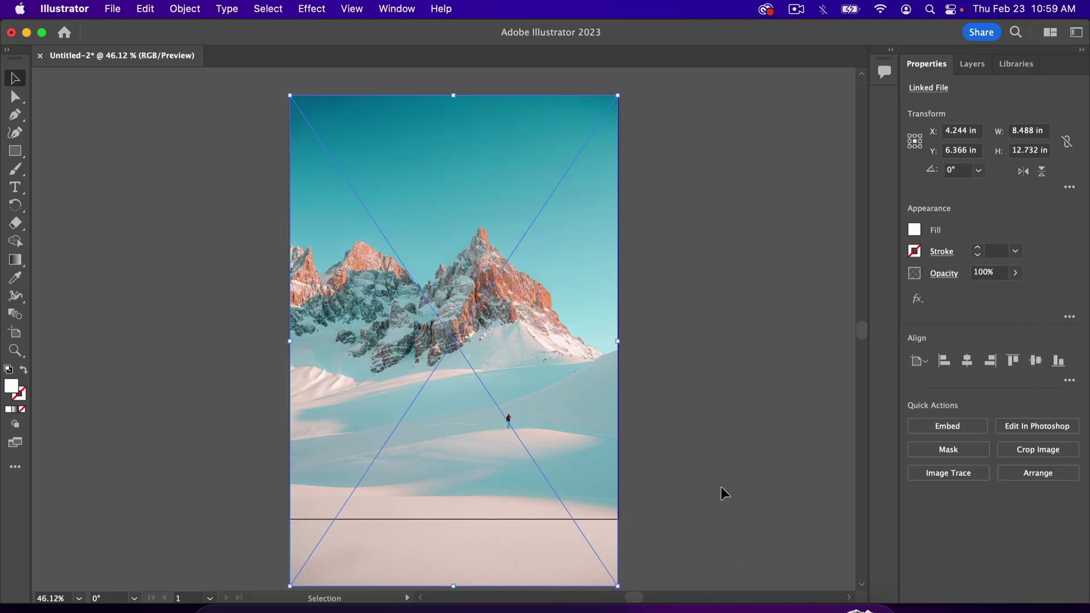
pyautogui.scroll(-2, 721, 487)
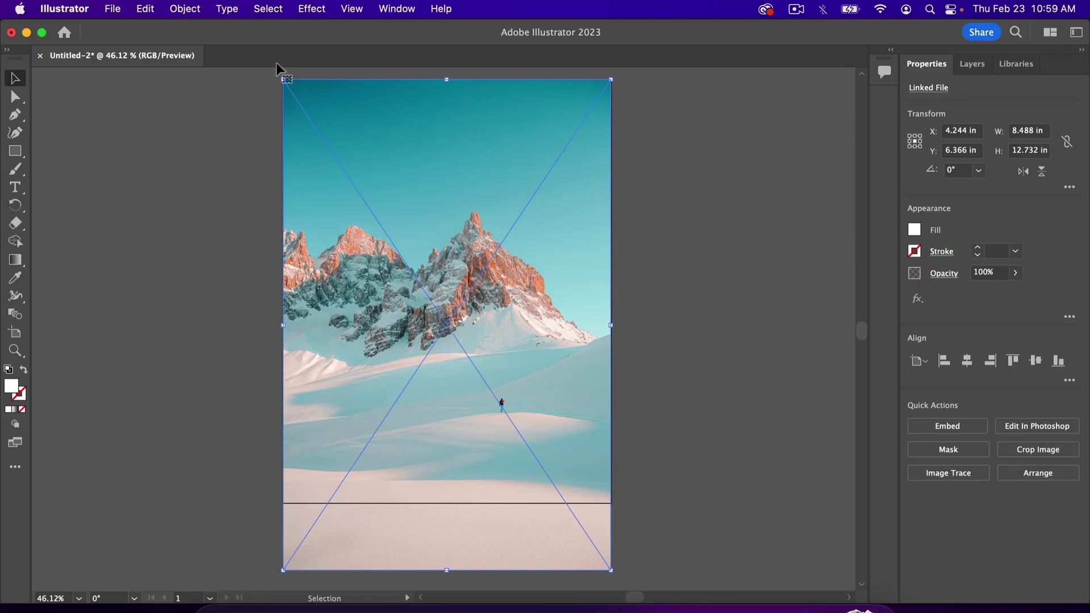
# - Embed the photo and crop it to the artboard's top and bottom edges, giving 8.475 × 11 in
pyautogui.click(195, 10)
pyautogui.click(217, 249)
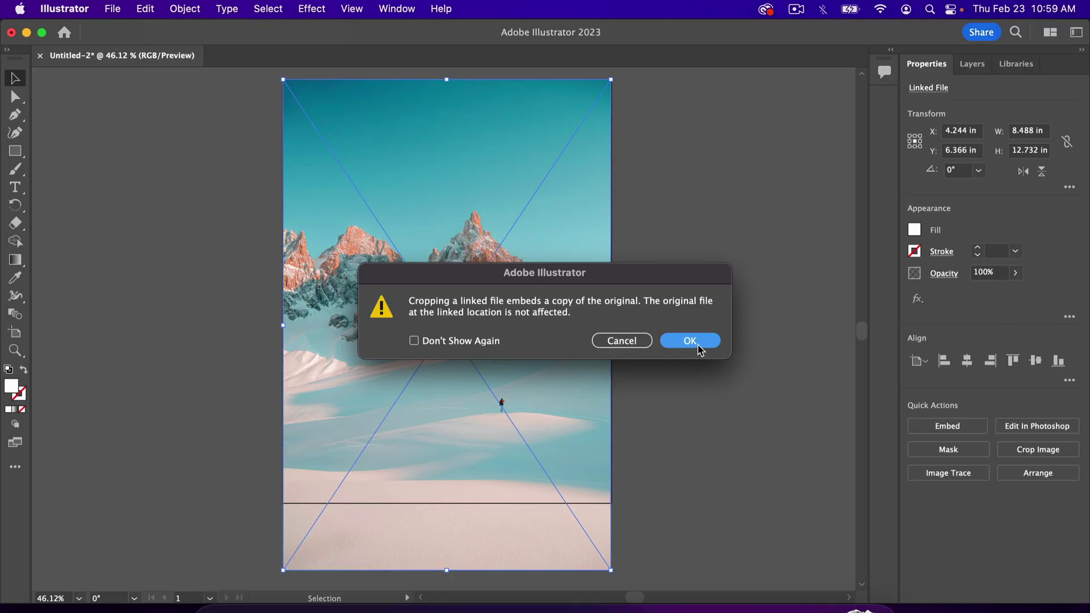
pyautogui.click(693, 343)
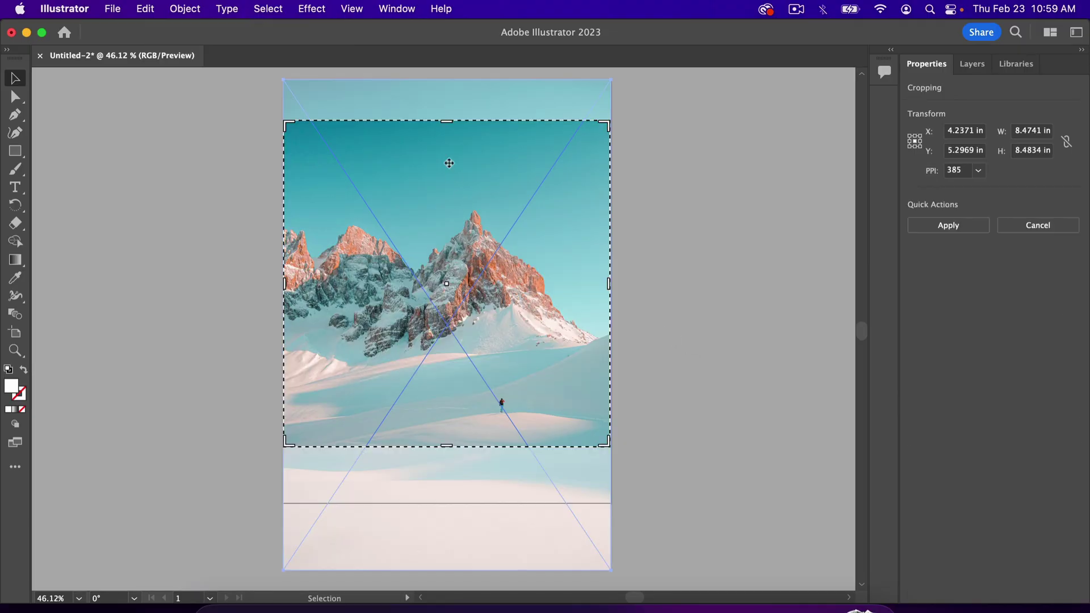
pyautogui.moveTo(446, 121); pyautogui.dragTo(445, 85)
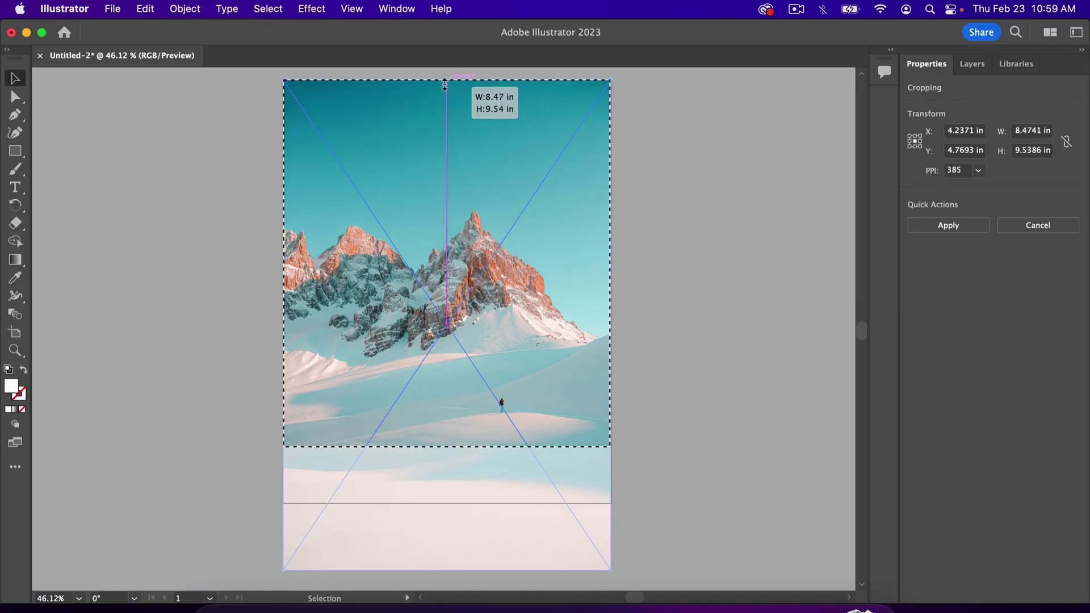
pyautogui.moveTo(453, 447); pyautogui.dragTo(449, 503)
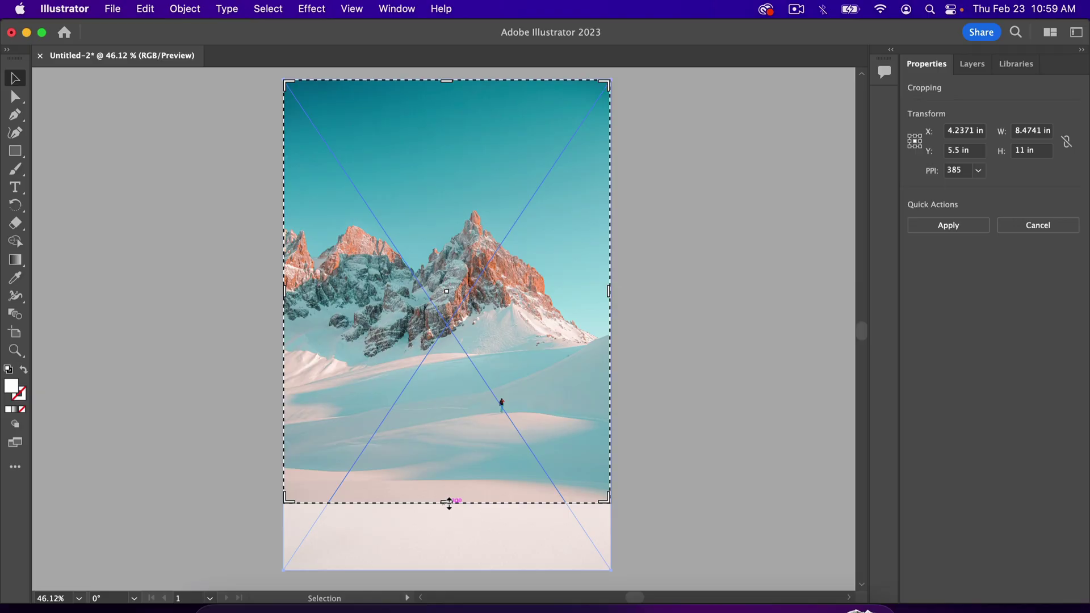
pyautogui.press('Return')
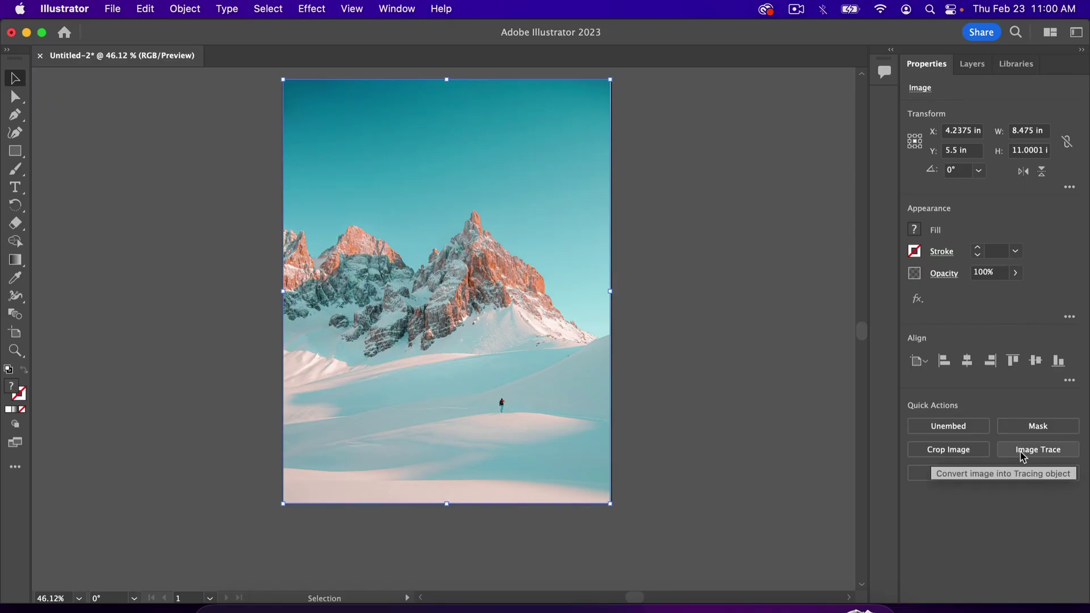
pyautogui.click(730, 341)
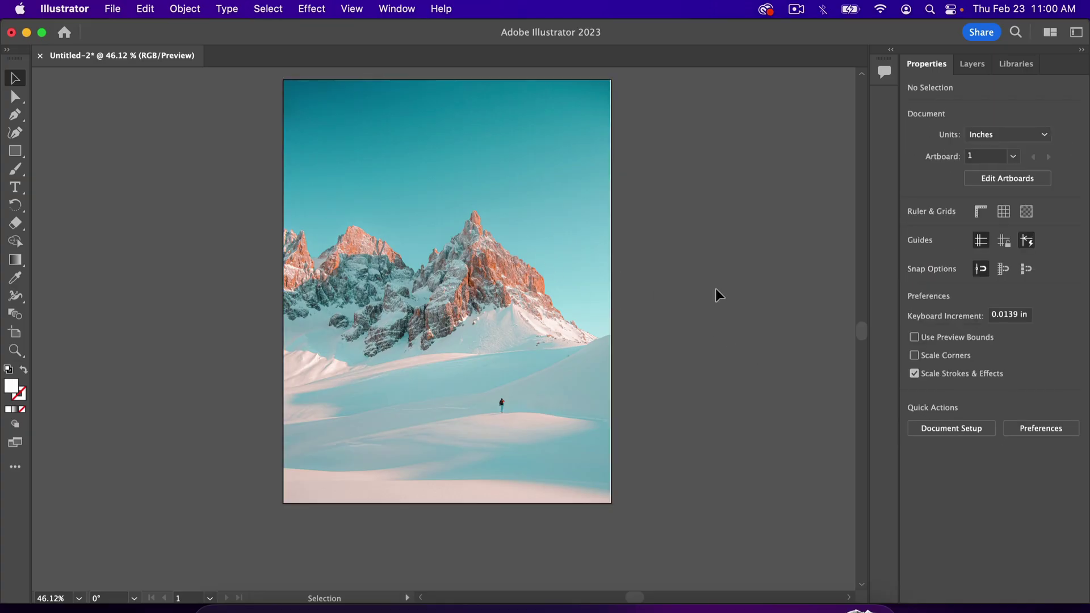
pyautogui.click(554, 274)
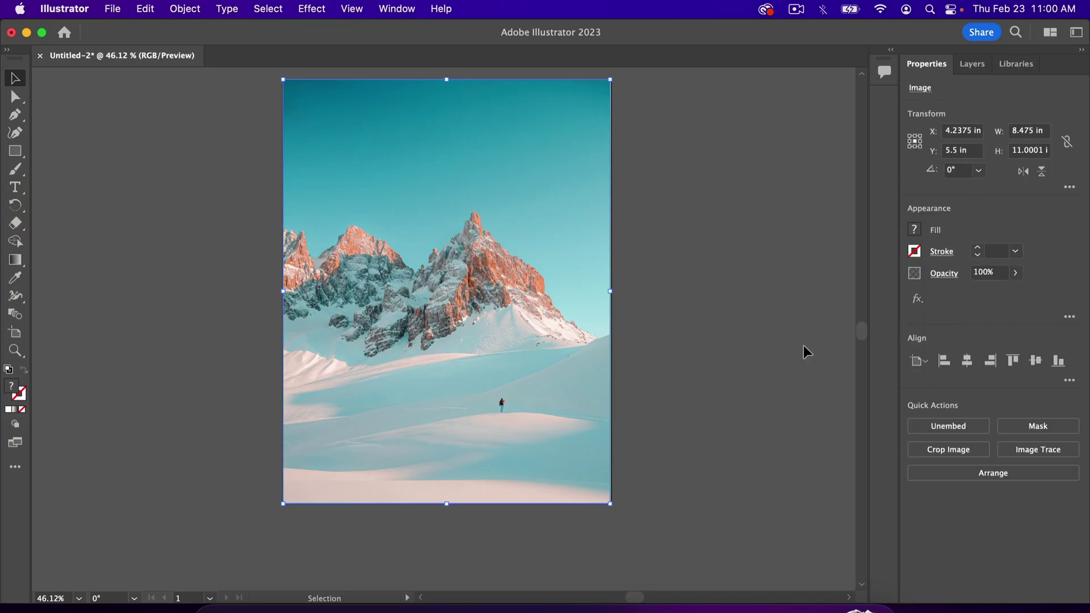
pyautogui.click(1027, 455)
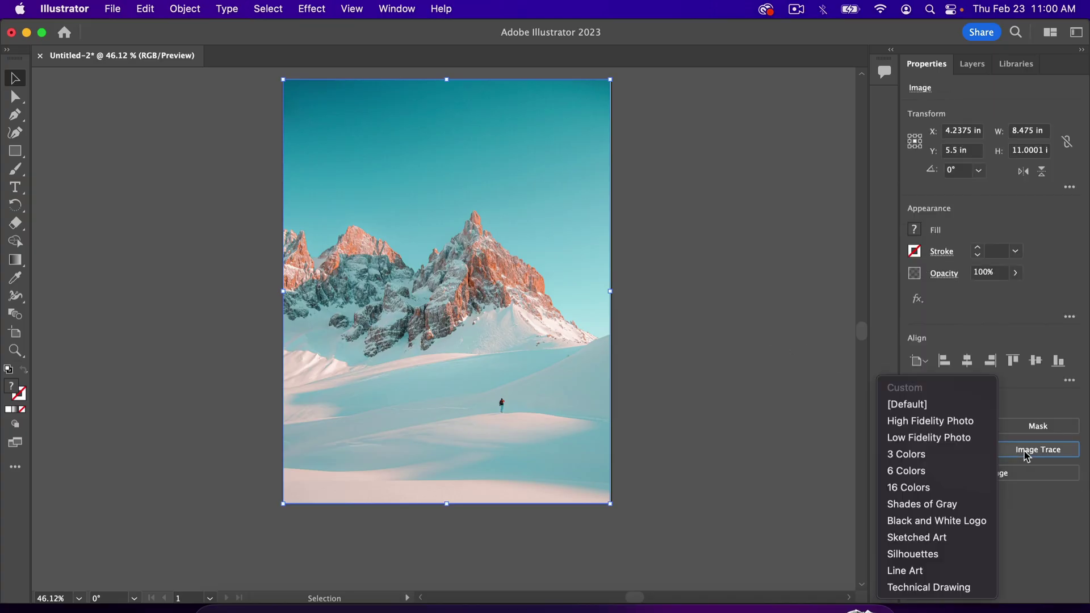
pyautogui.click(946, 458)
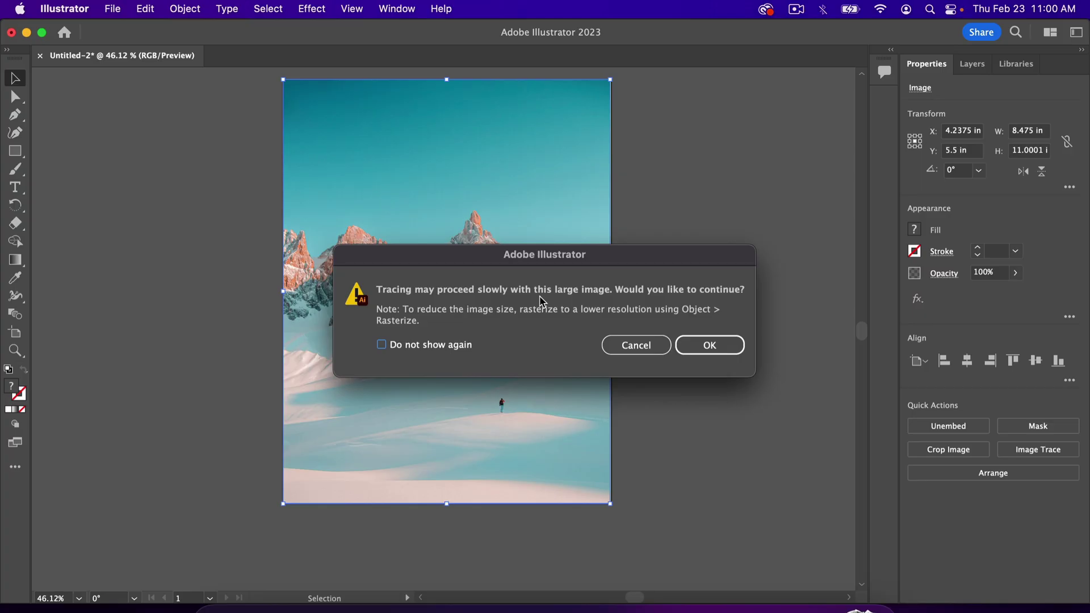
pyautogui.click(648, 348)
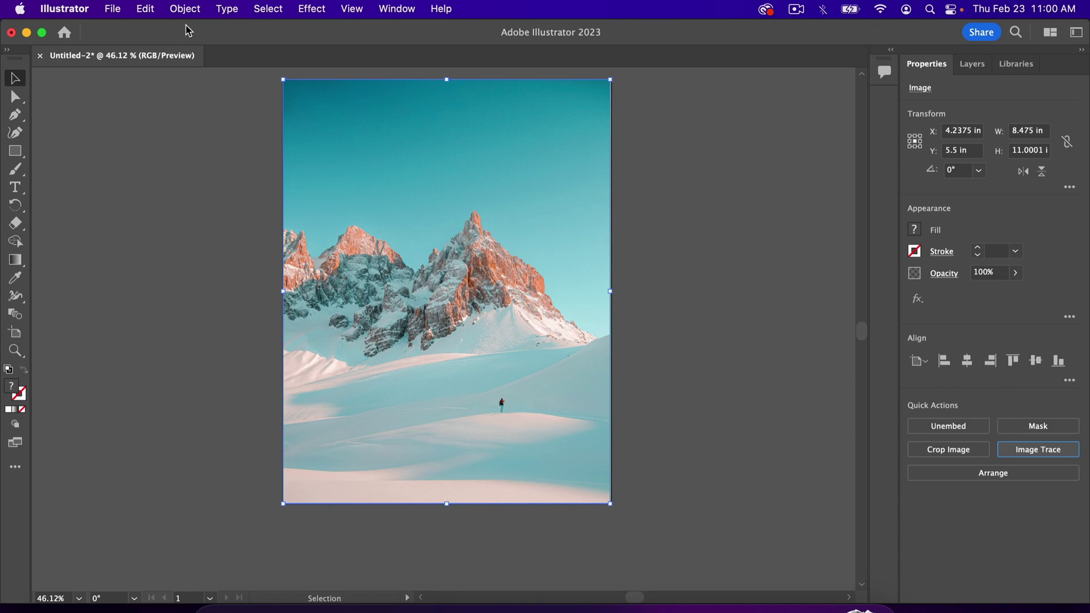
# - Rasterize the photo in RGB at Screen (72 ppi) with a white background
pyautogui.click(185, 9)
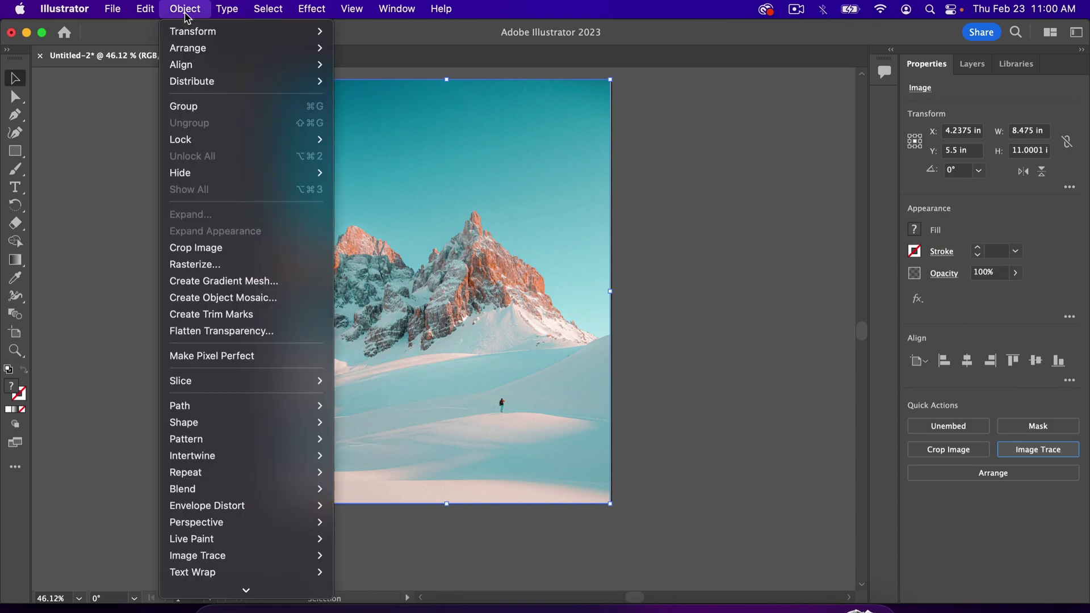
pyautogui.click(211, 265)
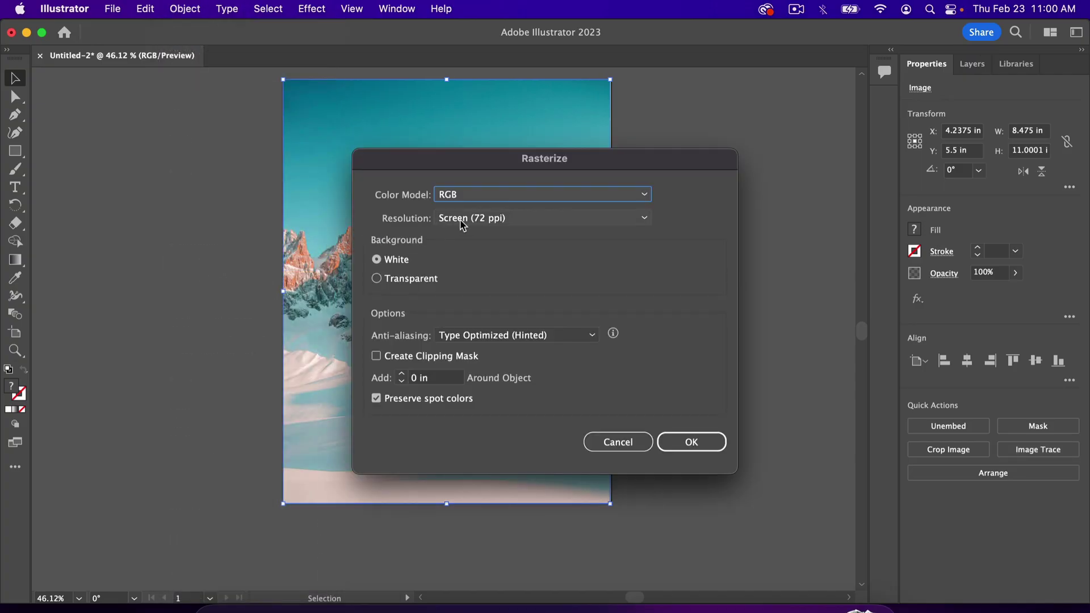
pyautogui.click(484, 220)
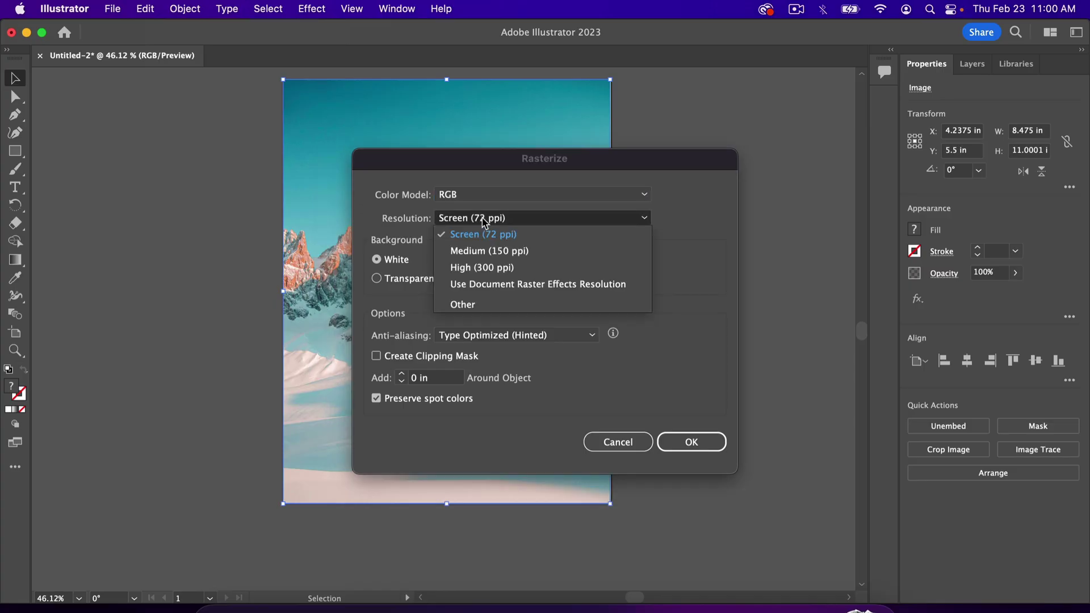
pyautogui.click(490, 235)
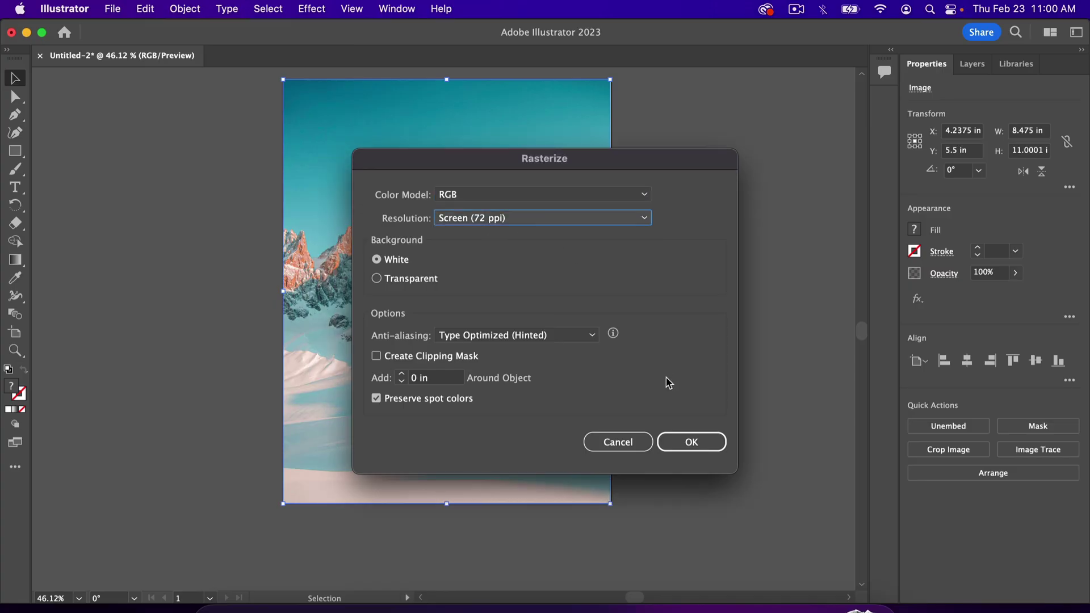
pyautogui.click(698, 440)
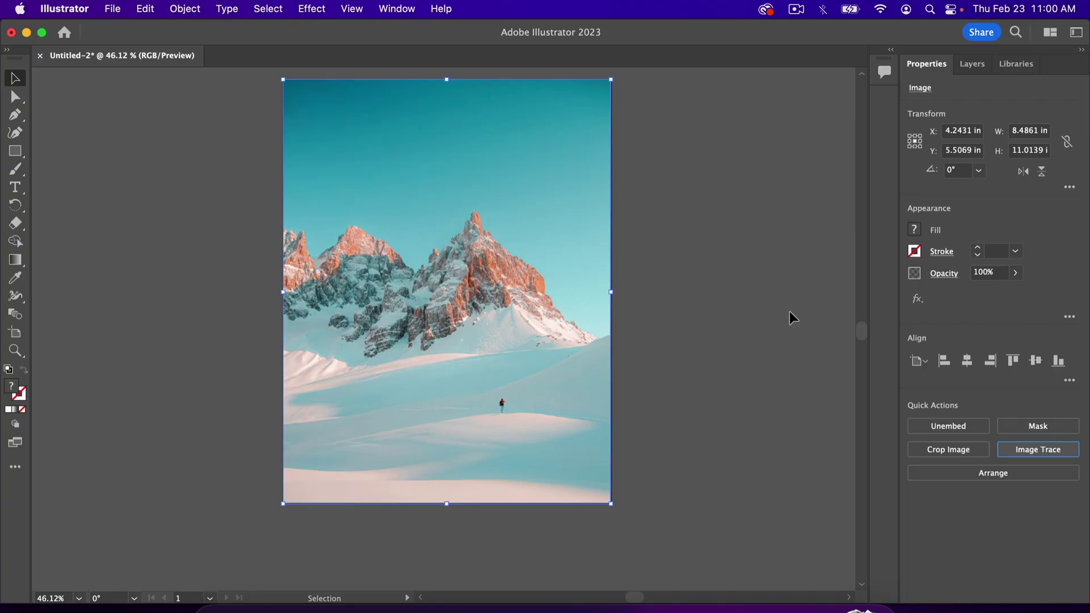
# - Trace the photo with 3 Colors, 6 Colors and 16 Colors presets, ending on Low Fidelity Photo
pyautogui.click(1026, 452)
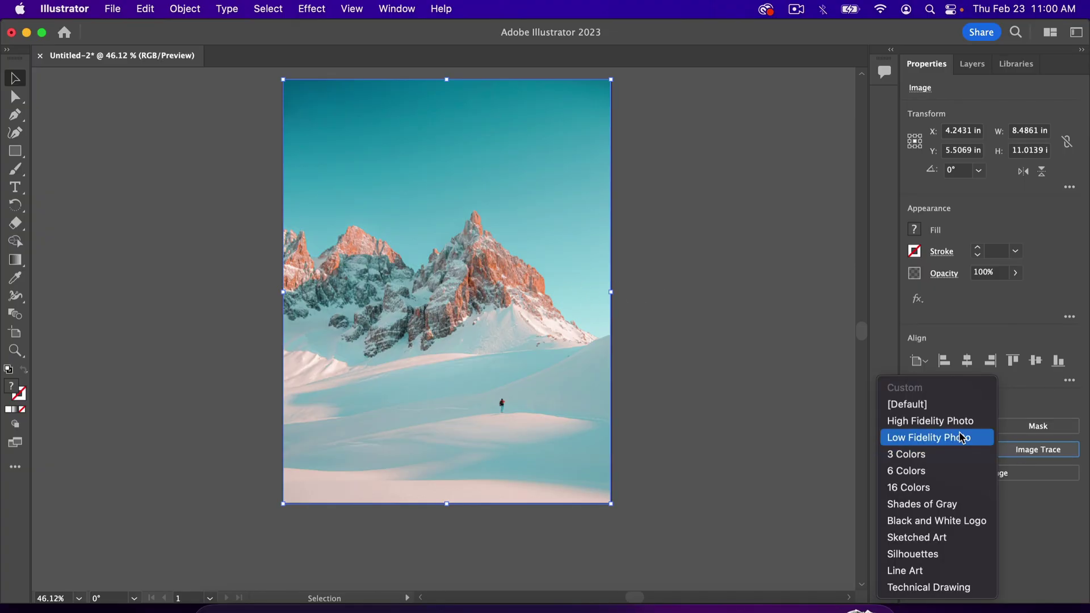
pyautogui.click(945, 461)
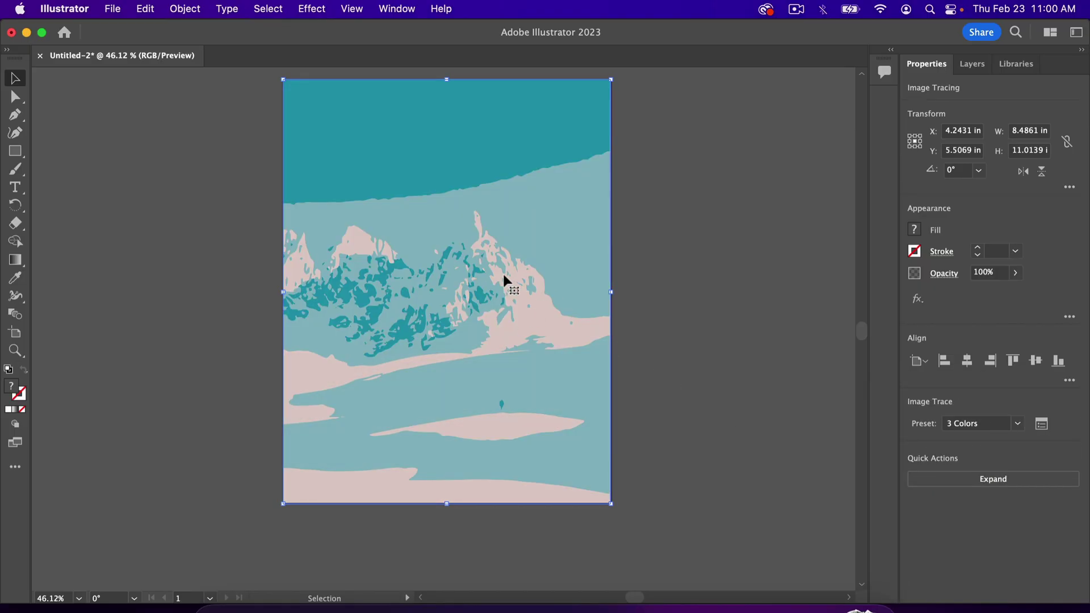
pyautogui.click(1017, 424)
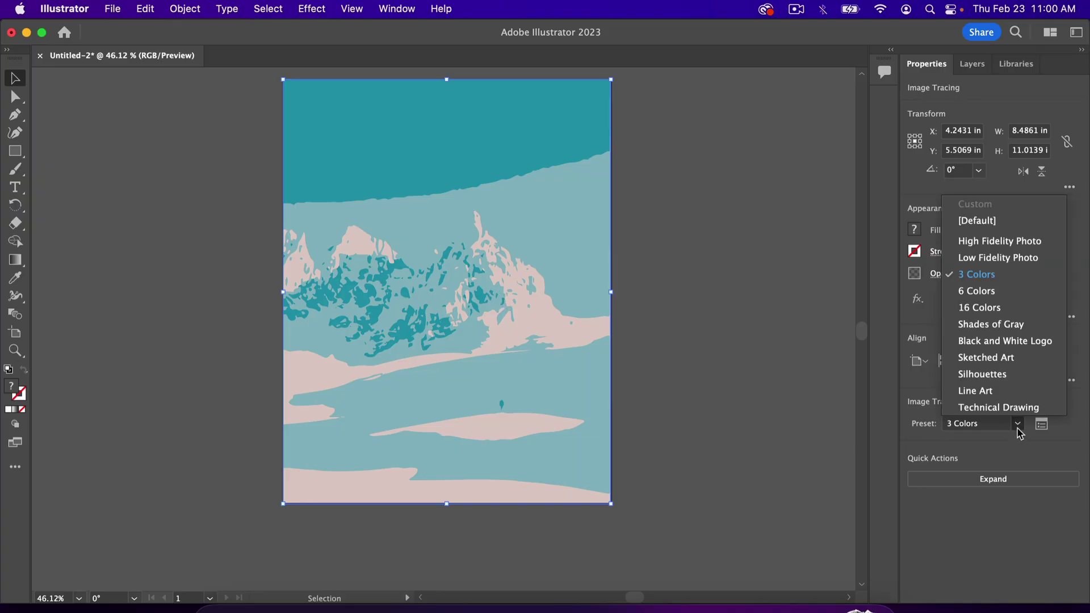
pyautogui.click(978, 290)
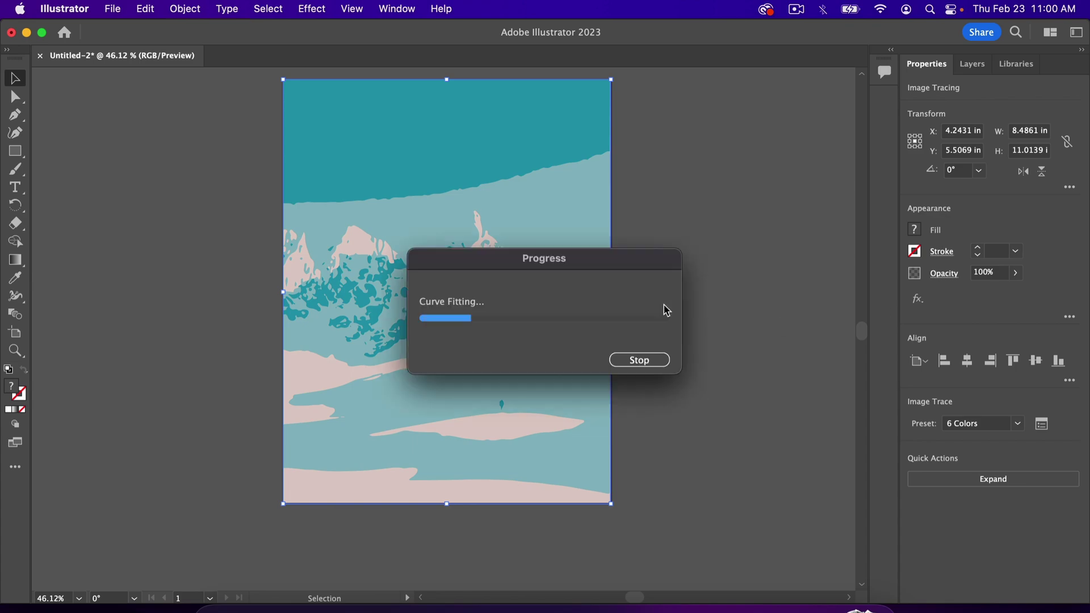
pyautogui.click(1017, 424)
pyautogui.click(996, 308)
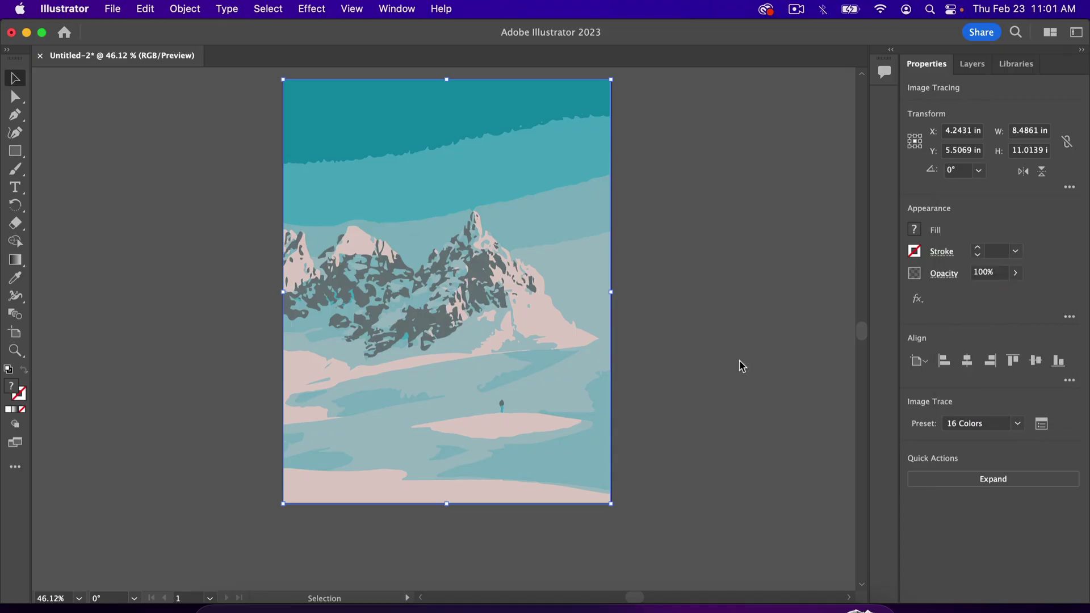
pyautogui.click(1016, 424)
pyautogui.click(1005, 258)
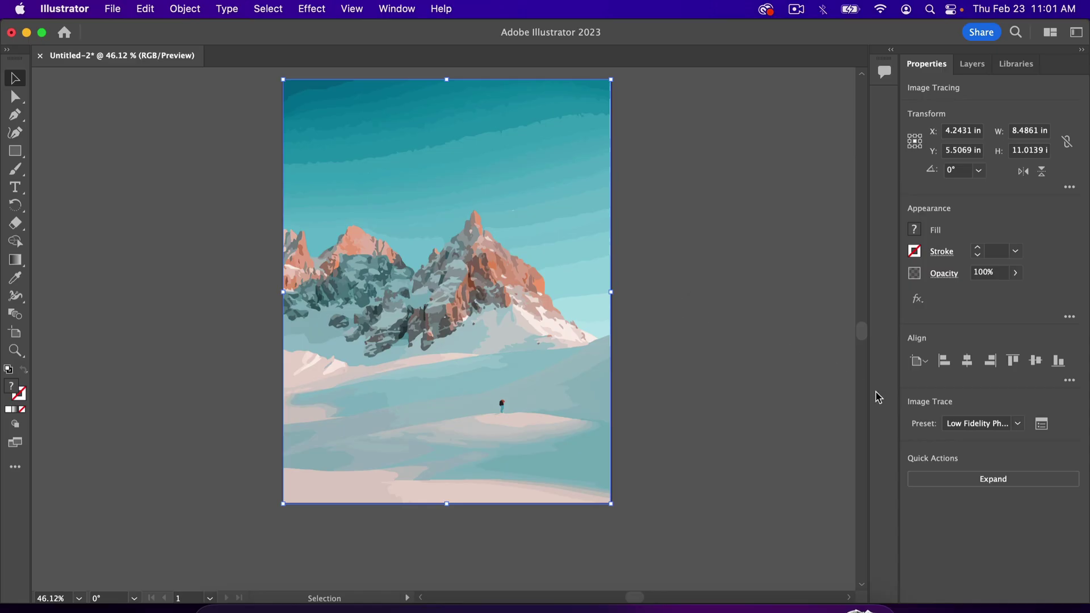
# - Try the High Fidelity Photo trace, revert to Low Fidelity Photo, and deselect the image
pyautogui.click(1018, 424)
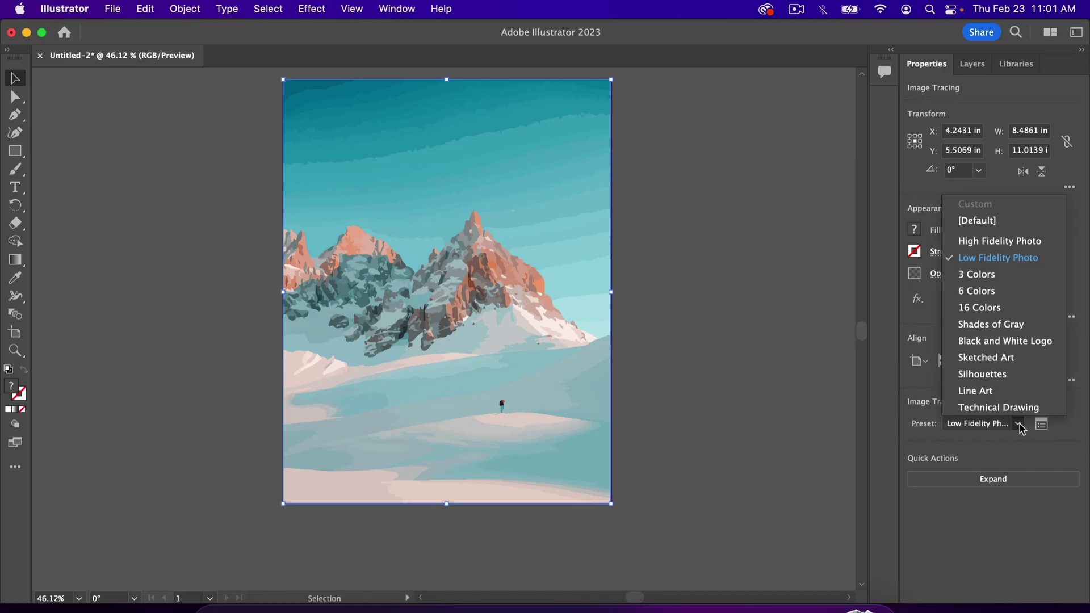
pyautogui.click(1000, 241)
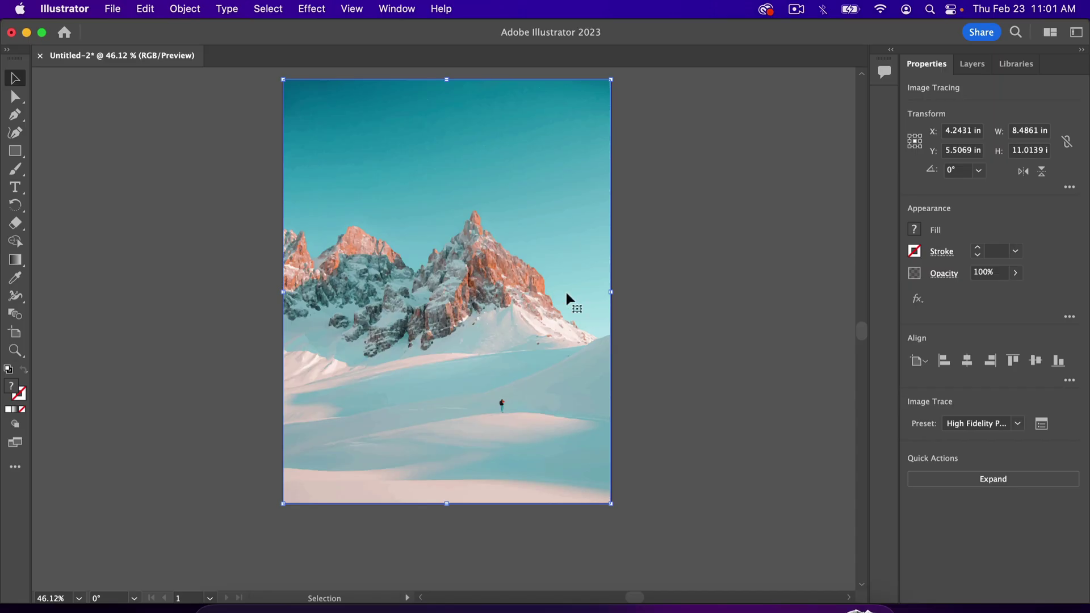
pyautogui.click(1018, 423)
pyautogui.click(1001, 258)
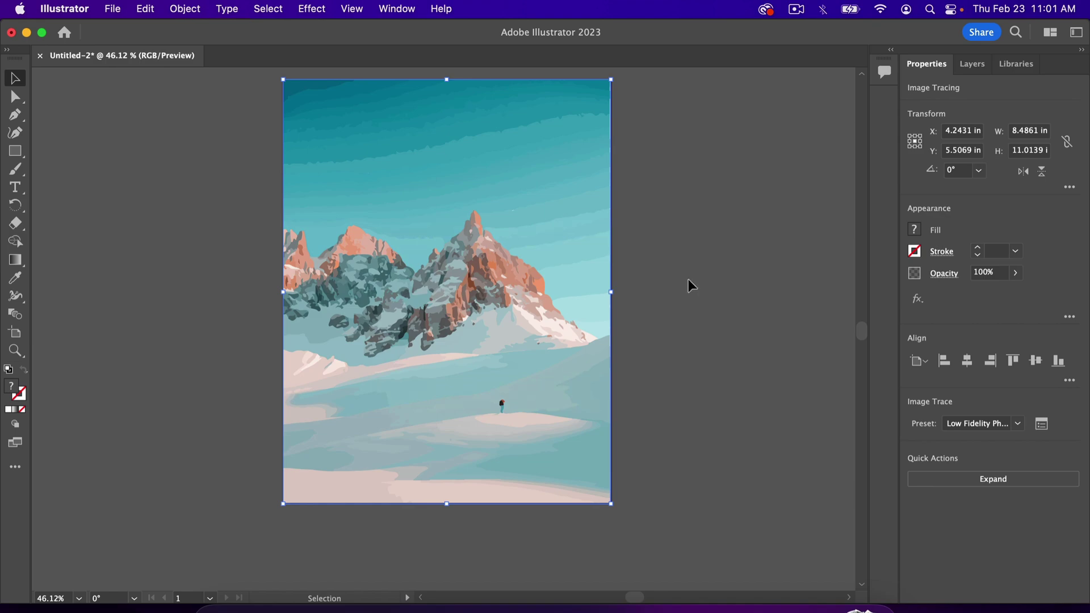
pyautogui.click(679, 264)
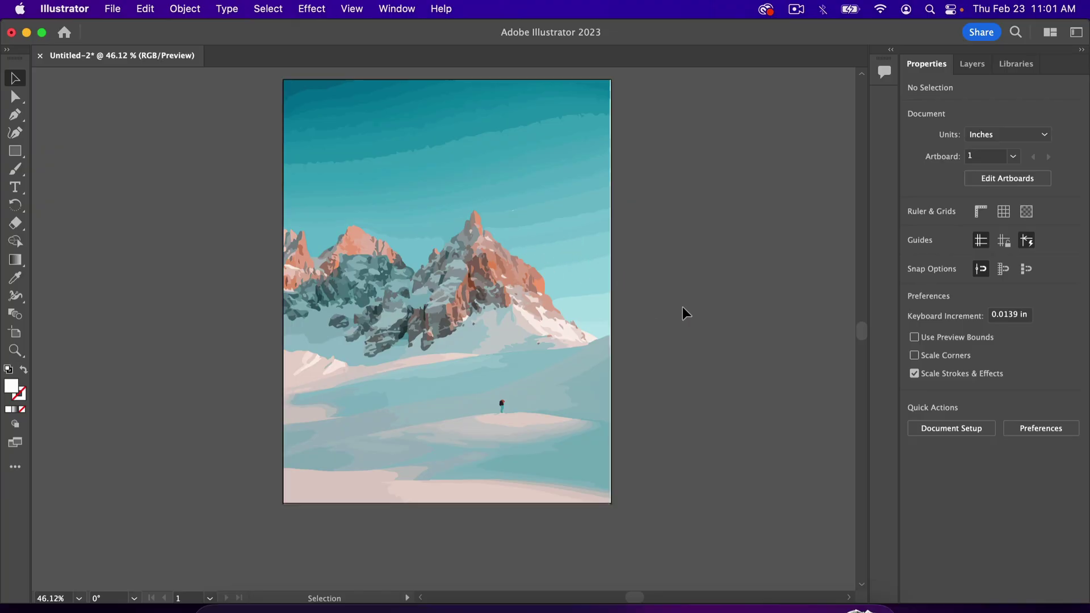
# - Expand the traced mountain image into editable vector paths
pyautogui.click(569, 292)
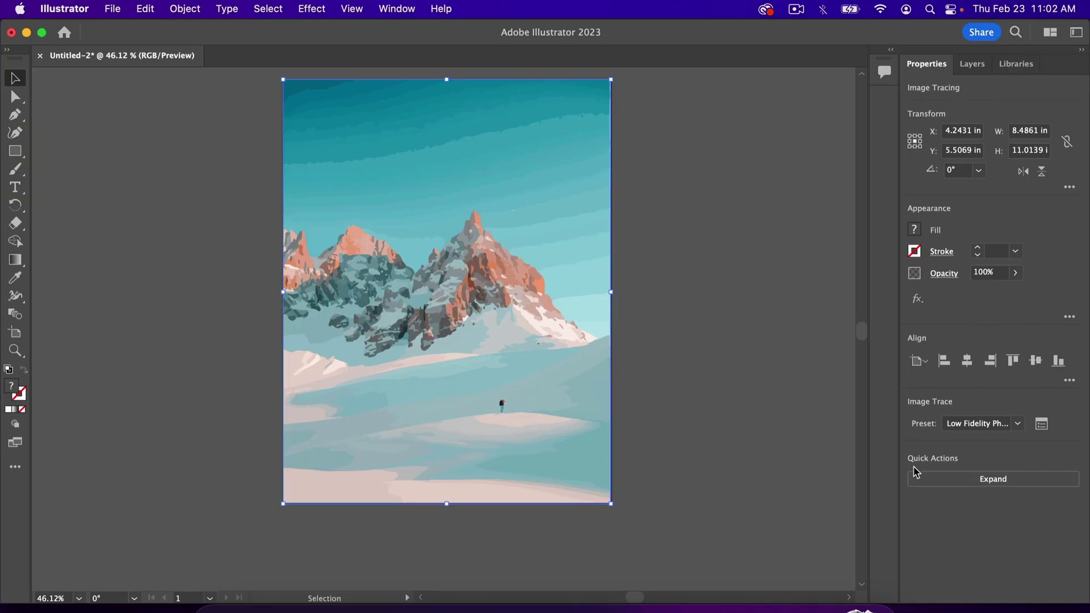
pyautogui.click(973, 479)
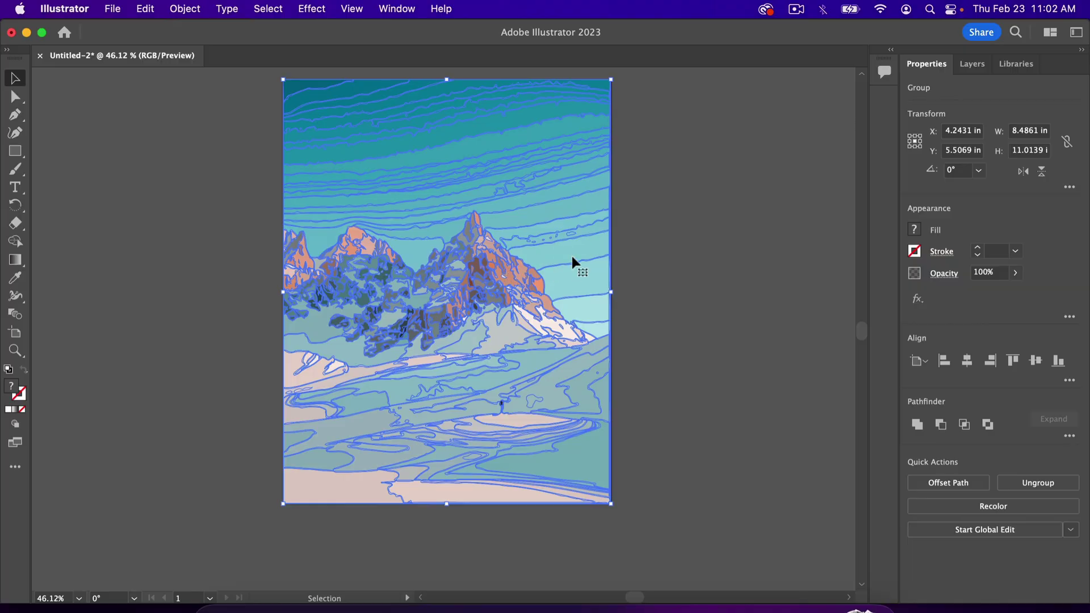
pyautogui.click(646, 120)
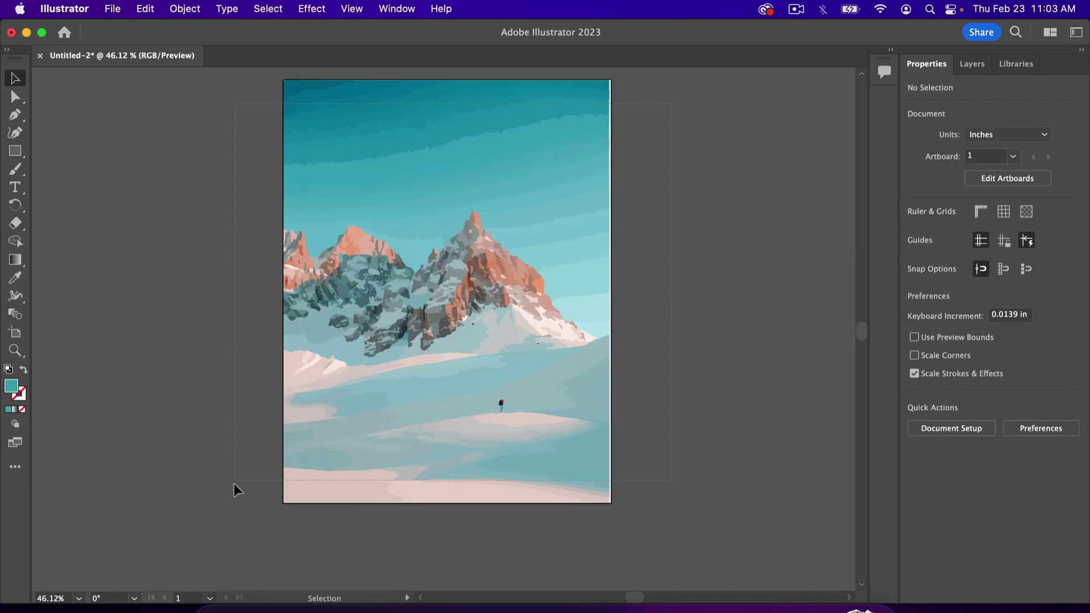
# - Select all the artwork and widen it slightly to about 8.649 × 11.2253 in
pyautogui.press('super+a')
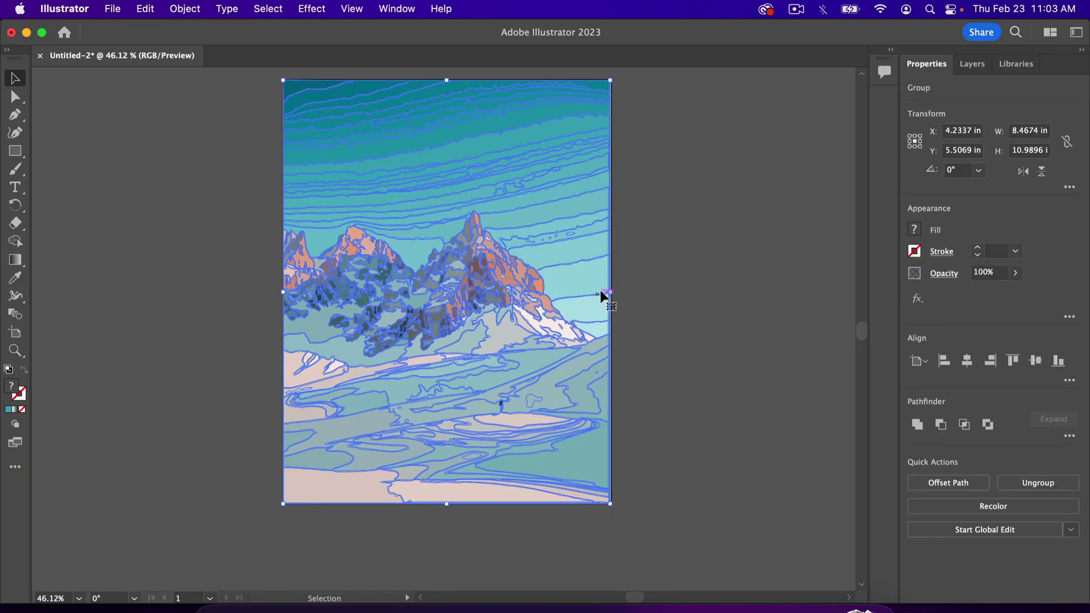
pyautogui.moveTo(612, 292); pyautogui.dragTo(618, 292)
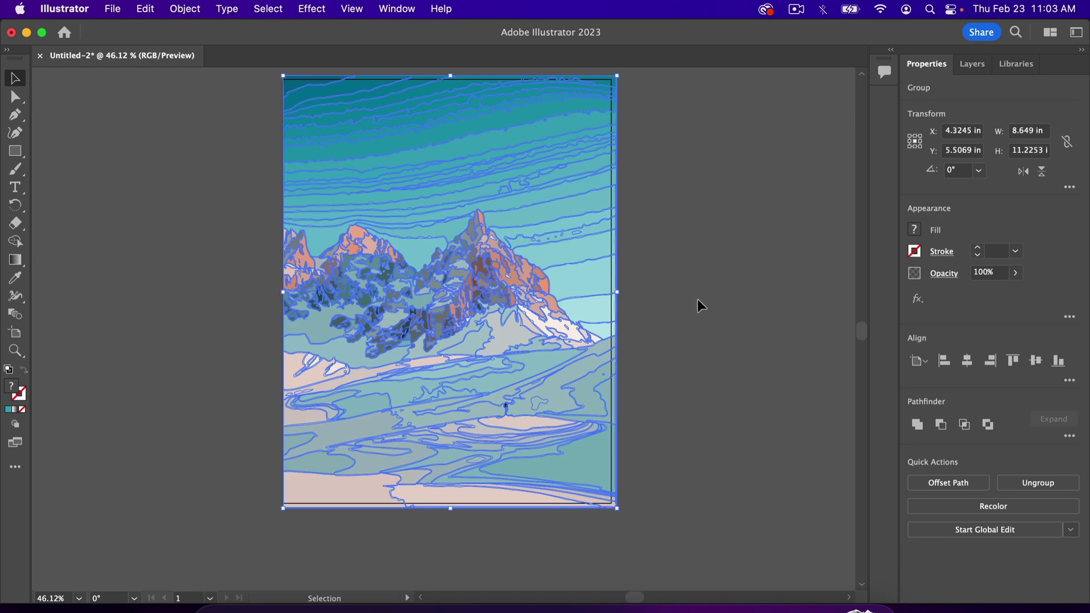
pyautogui.click(693, 285)
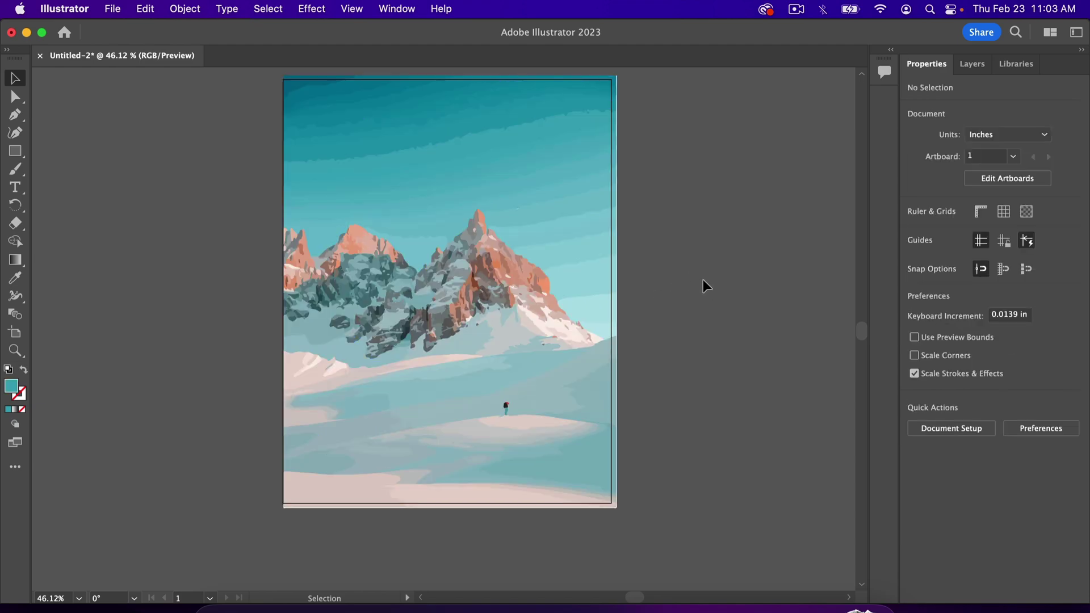